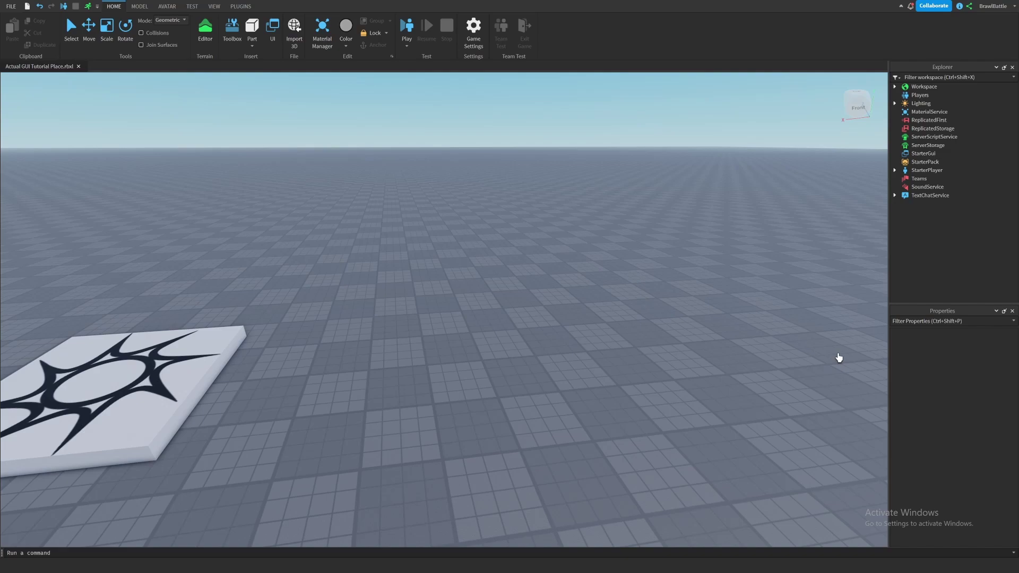
Step: Focus the camera on the decal-topped part with F so it sits mid-viewport
key(f)
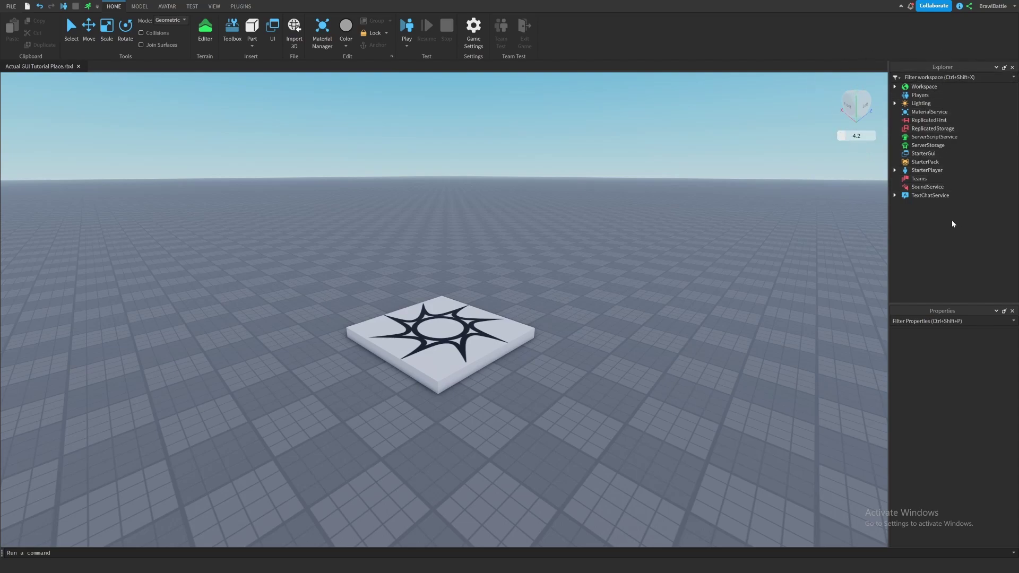
mouse_move(923, 156)
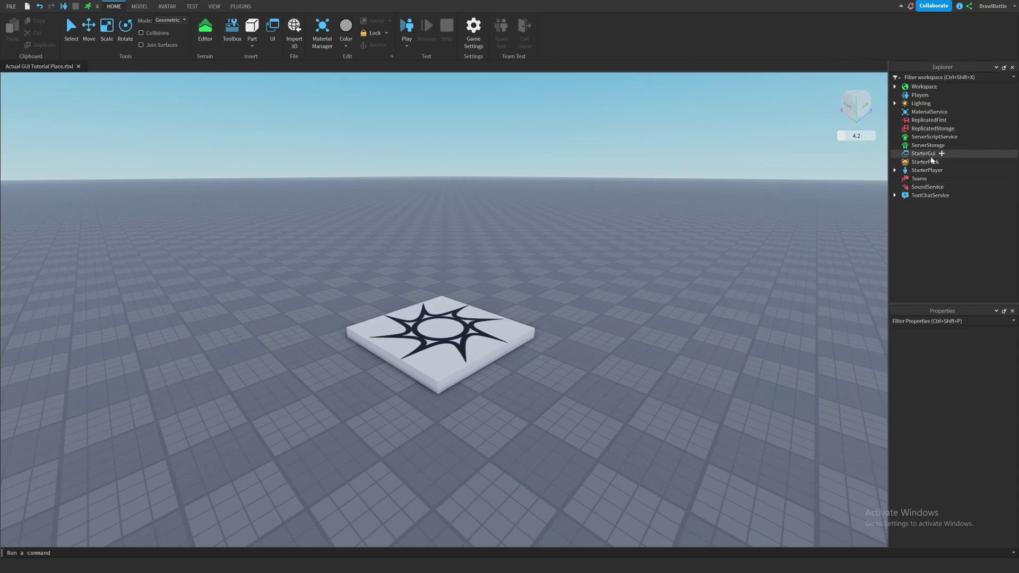
Step: Insert a ScreenGui under StarterGui and rename it 'MainGui'
click(942, 154)
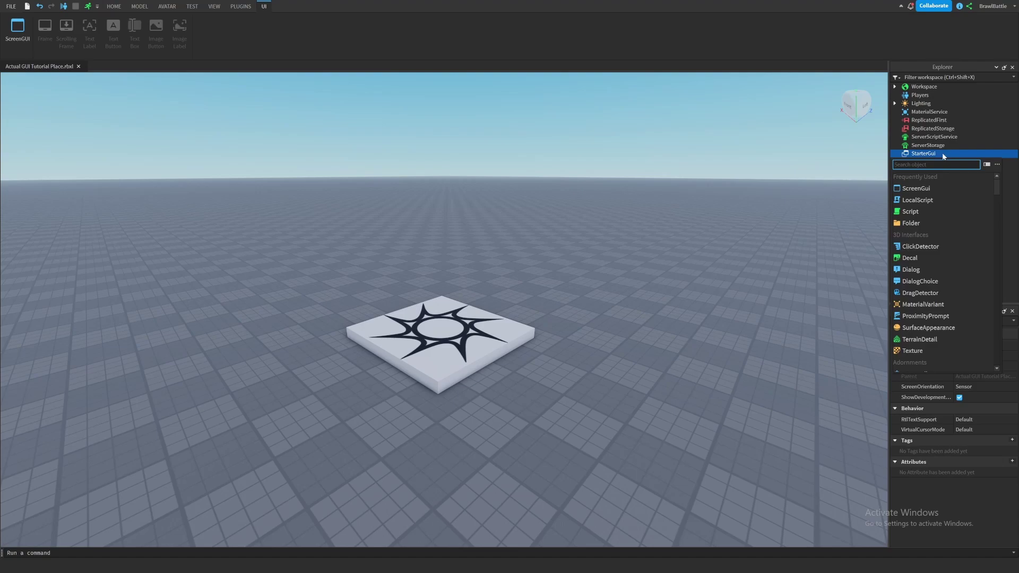
click(922, 191)
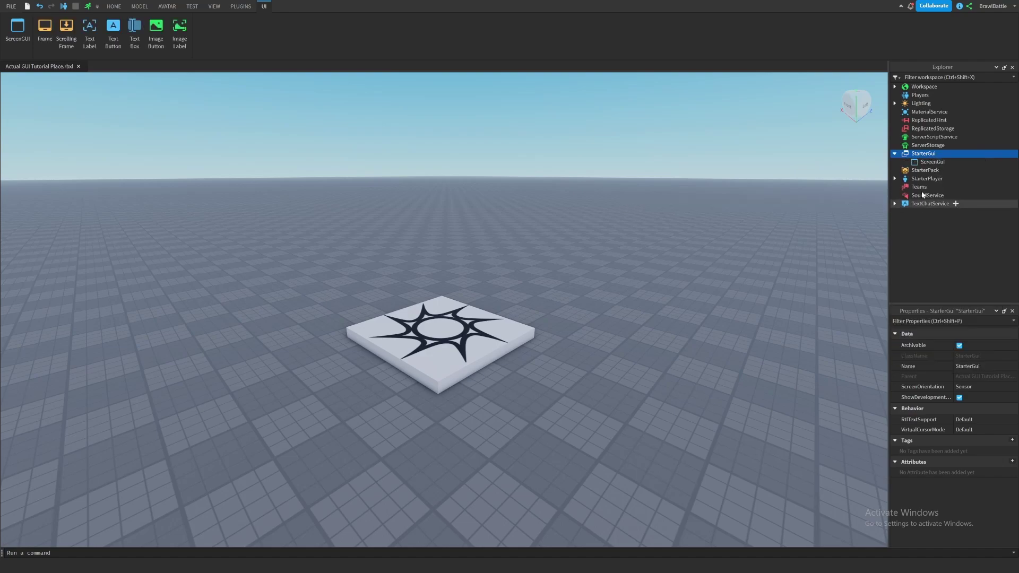
click(941, 163)
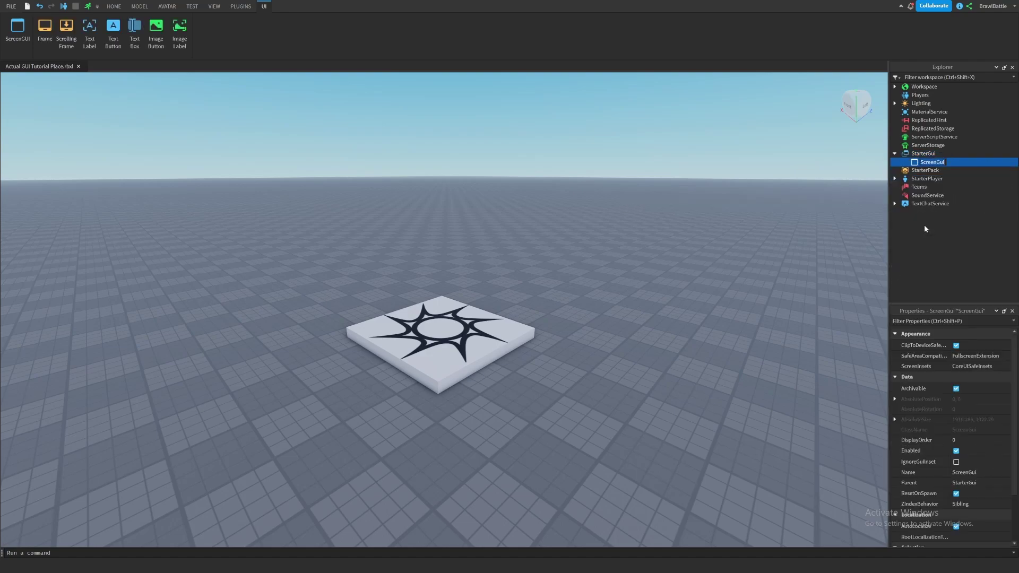
text(MainGui)
key(Return)
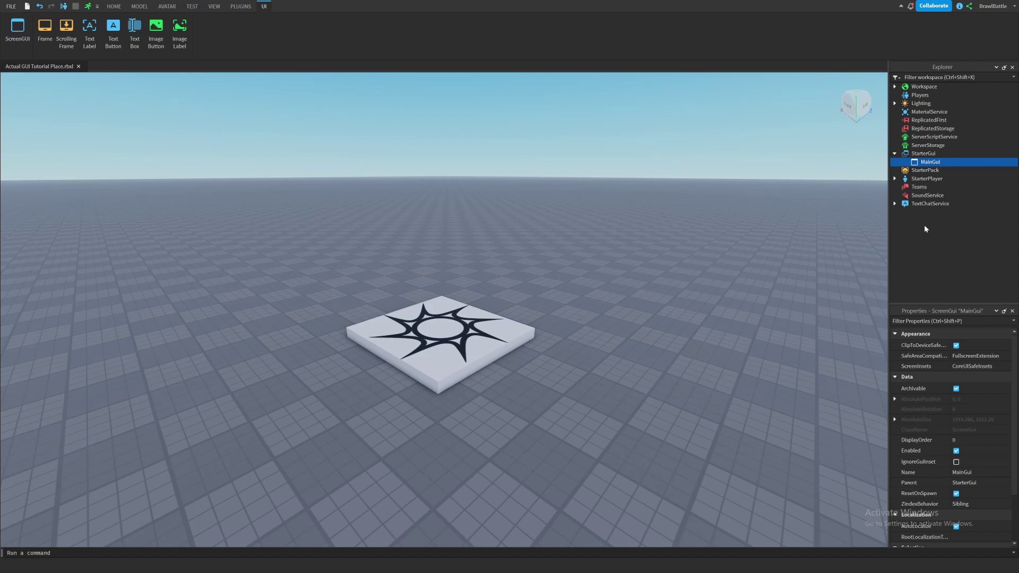
Step: Add a TextLabel to MainGui, found by searching 'textla', and drag it to the screen centre
click(948, 164)
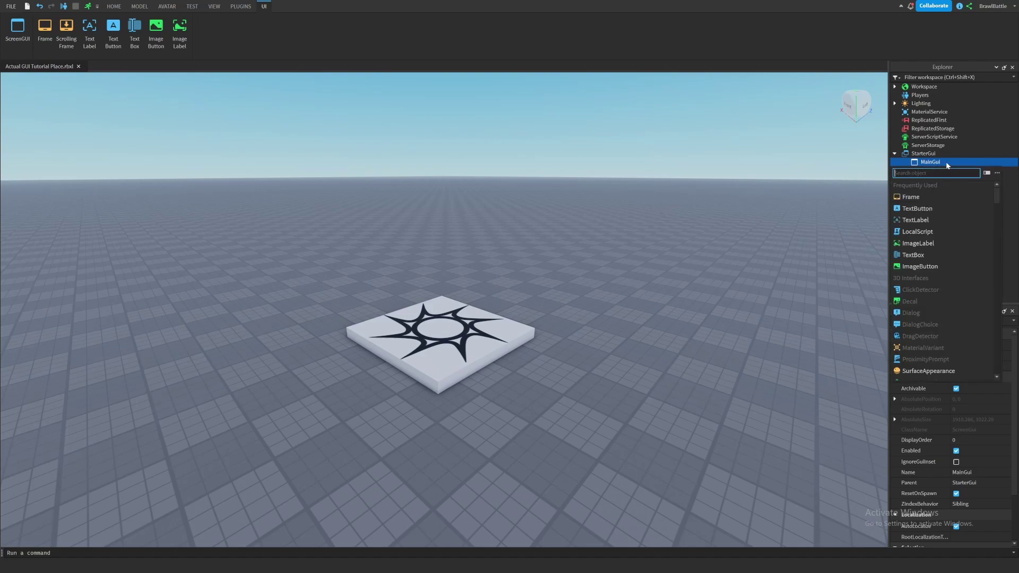
text(textla)
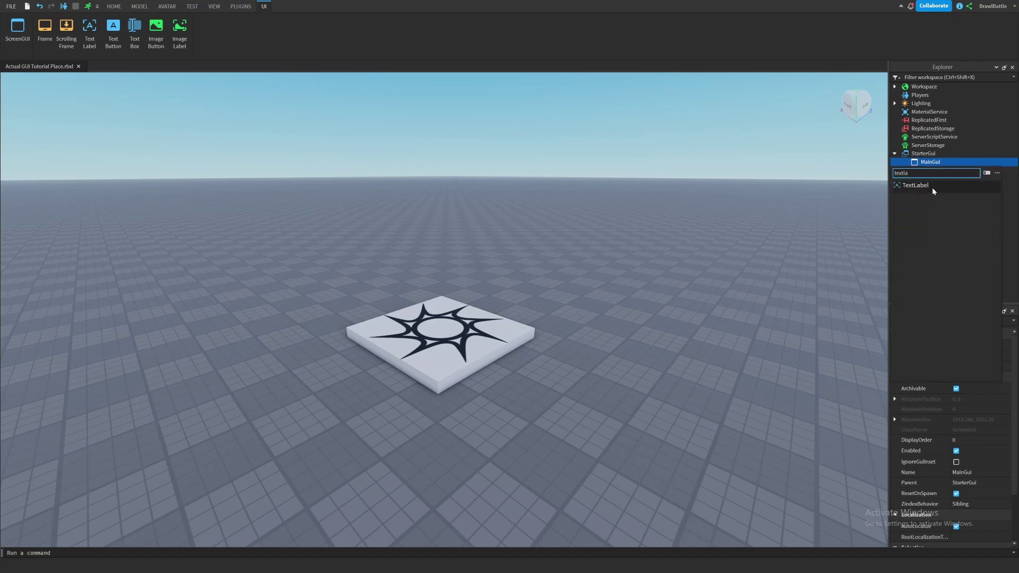
click(916, 186)
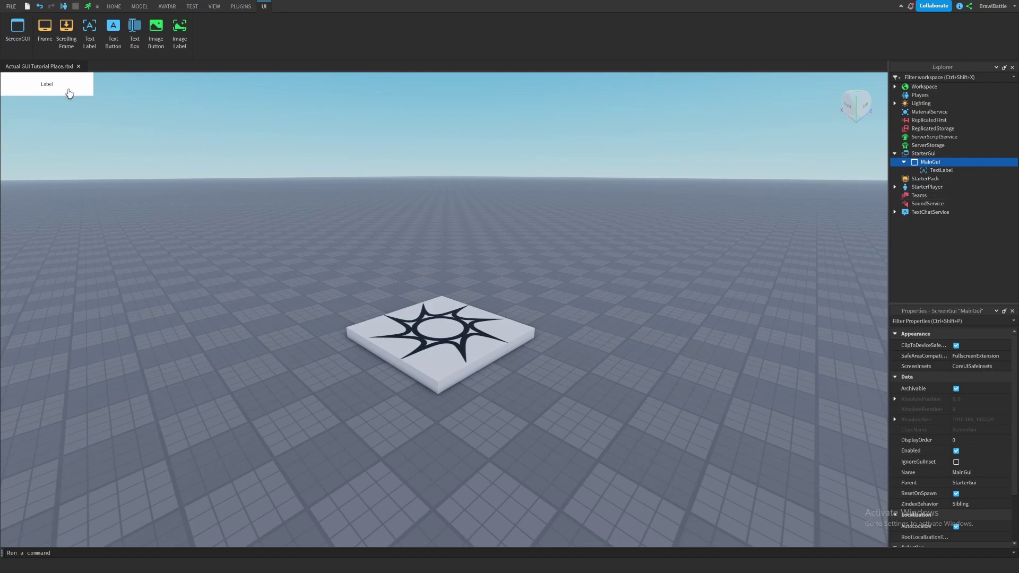
drag(74, 85, 610, 330)
drag(541, 287, 475, 311)
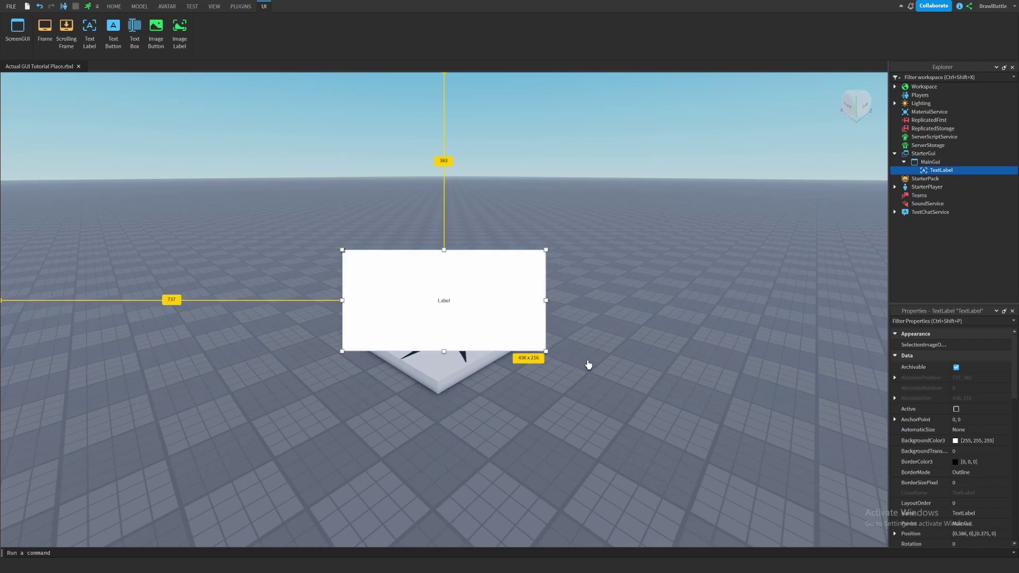
scroll(933, 419, down, 8)
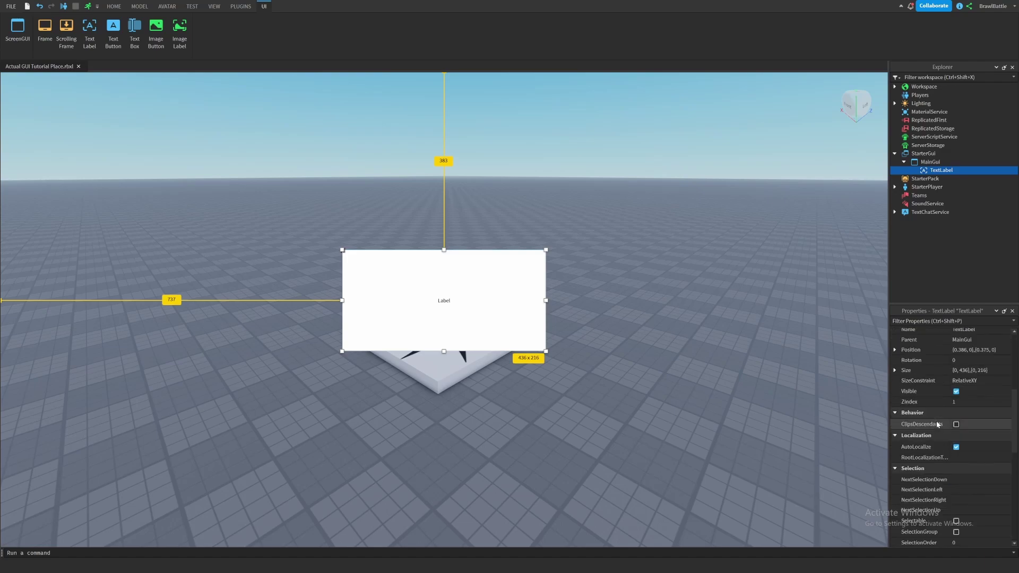
scroll(937, 421, up, 8)
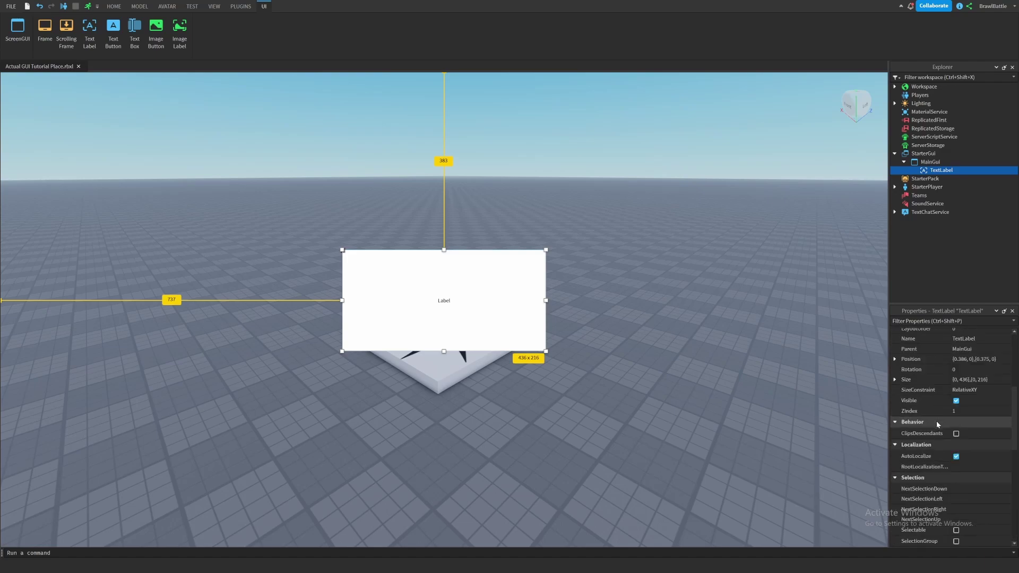
scroll(938, 424, up, 1)
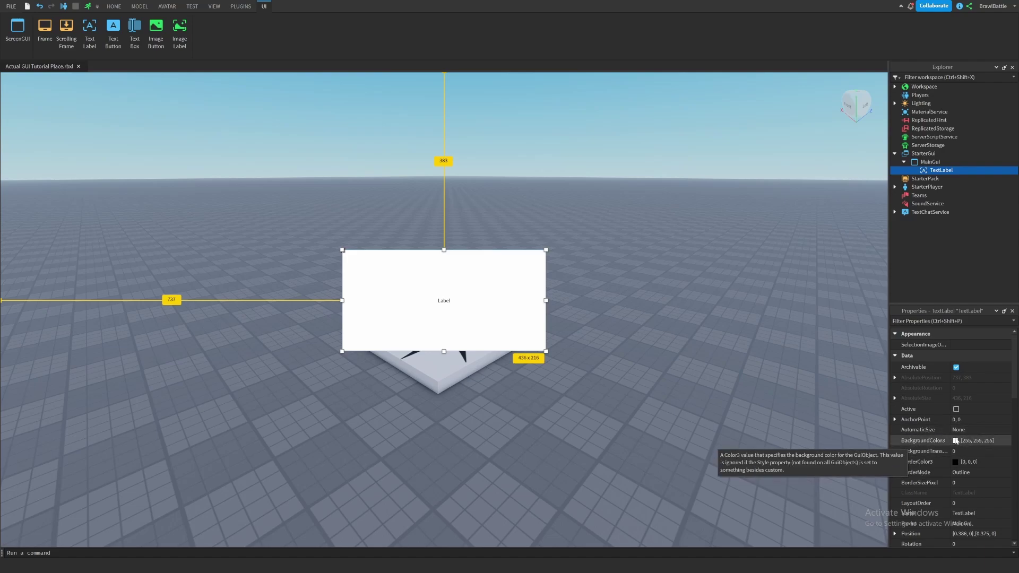
Step: Make the label's BackgroundColor3 orange (255, 85, 0) and nudge it slightly lower
click(955, 441)
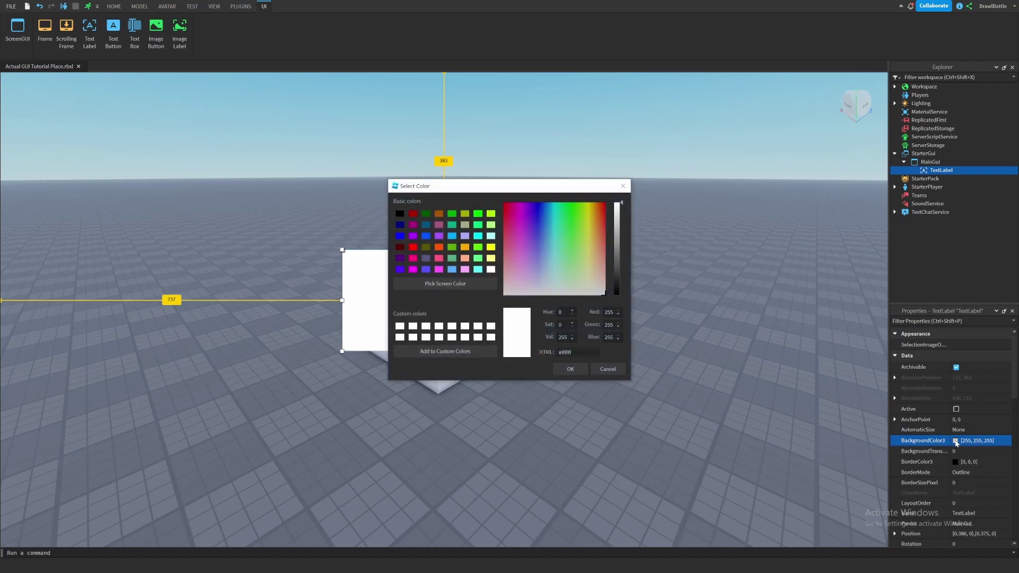
mouse_move(481, 191)
mouse_down()
mouse_move(502, 201)
mouse_move(467, 203)
mouse_move(484, 174)
mouse_move(498, 197)
mouse_up()
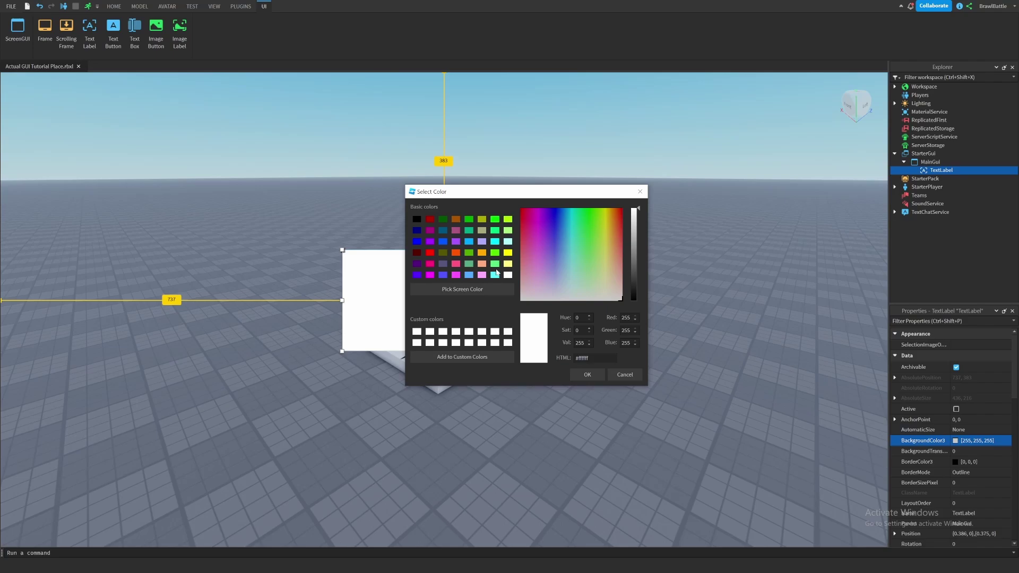
mouse_move(478, 198)
mouse_down()
mouse_move(526, 226)
mouse_move(474, 197)
mouse_up()
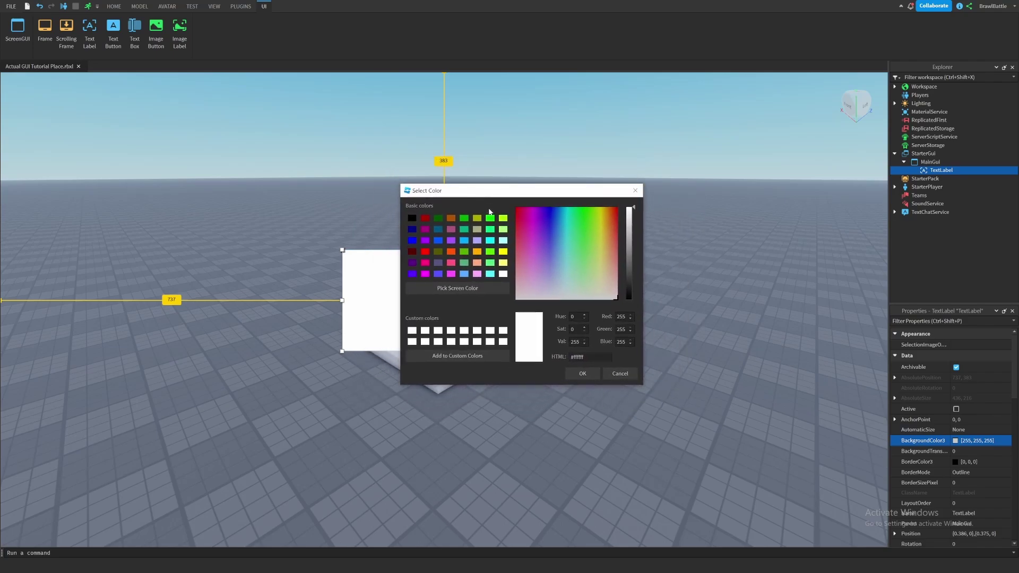
click(452, 253)
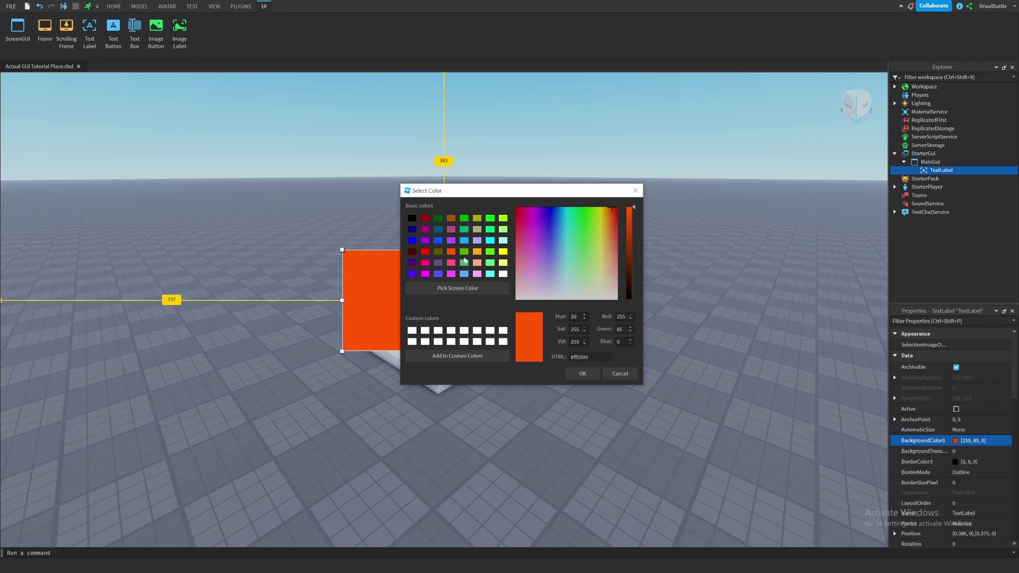
click(593, 375)
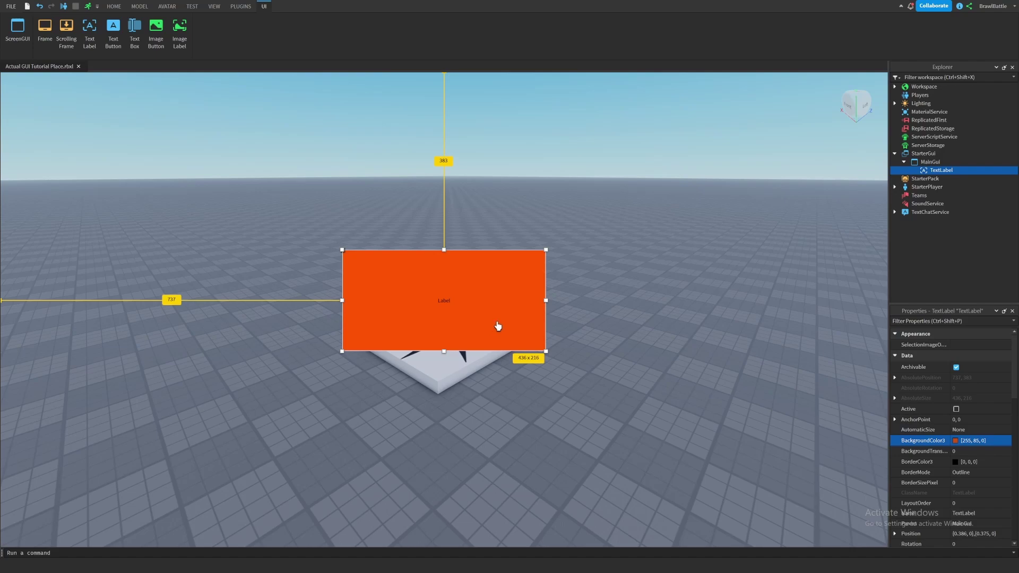
drag(498, 326, 498, 329)
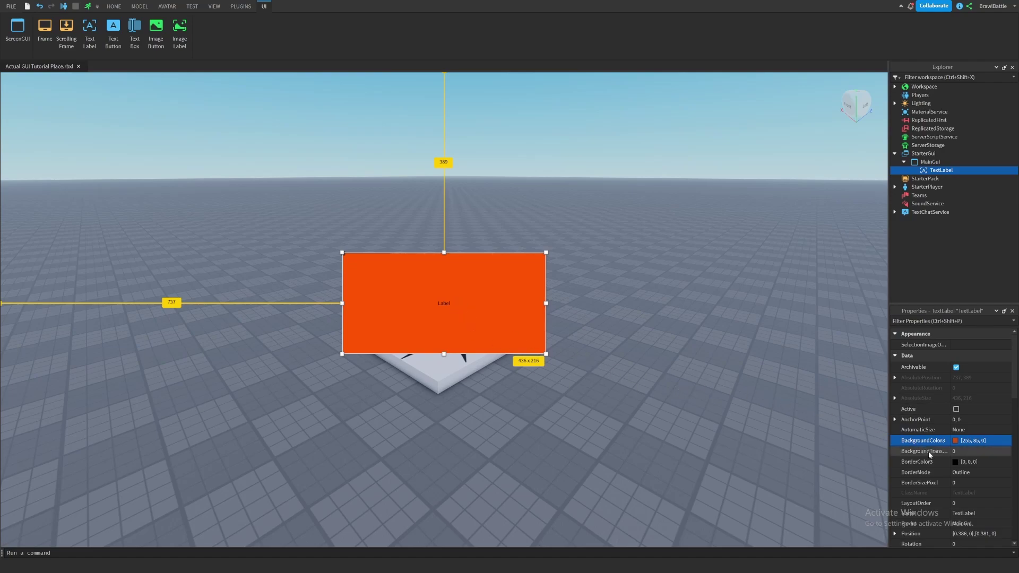
click(956, 451)
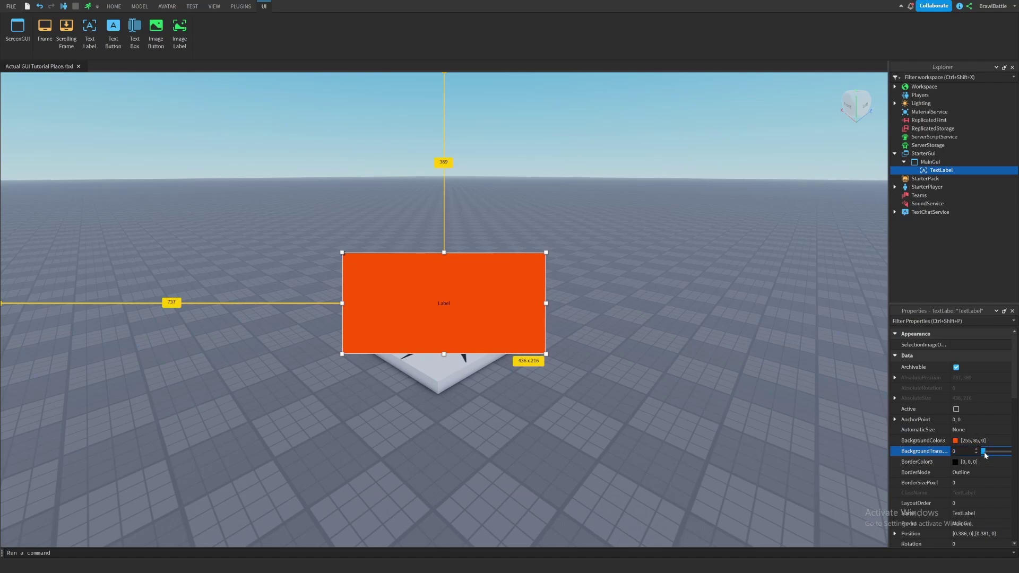
mouse_move(984, 451)
mouse_down()
mouse_move(1010, 455)
mouse_move(982, 455)
mouse_up()
drag(982, 455, 1011, 455)
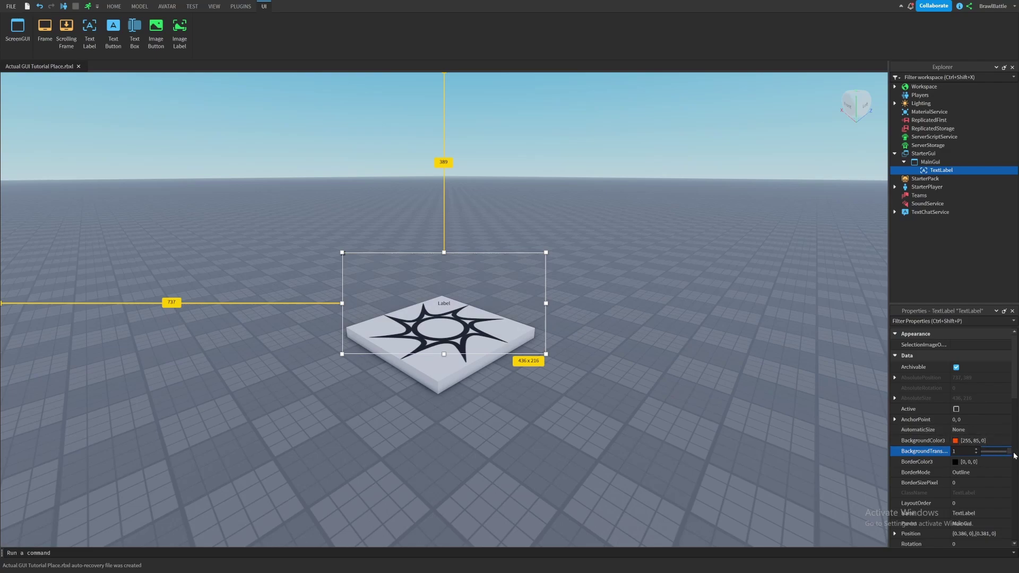
drag(1011, 455, 941, 454)
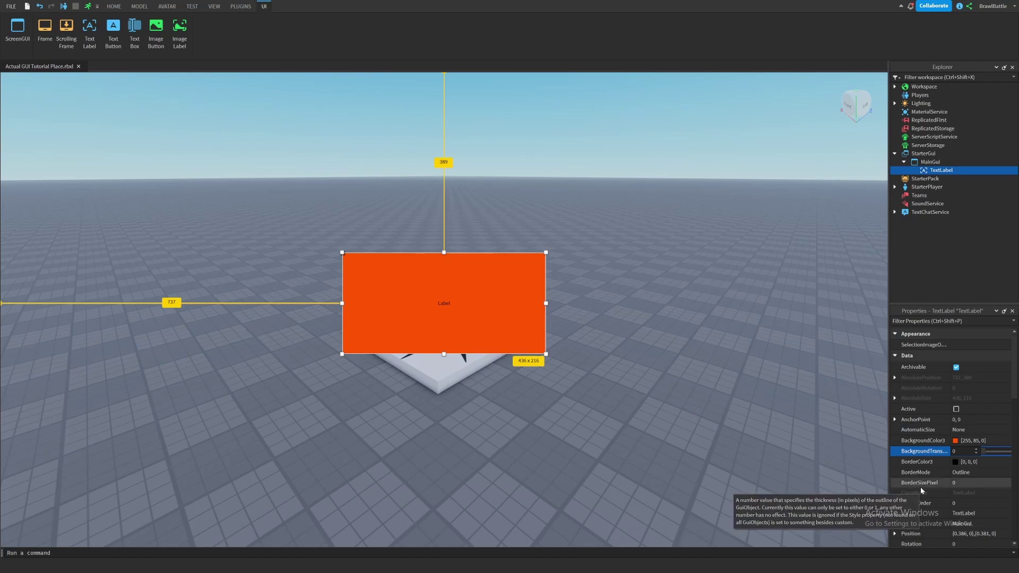
Step: Try a BorderSizePixel of 3 and deselect the label to view the border
click(957, 484)
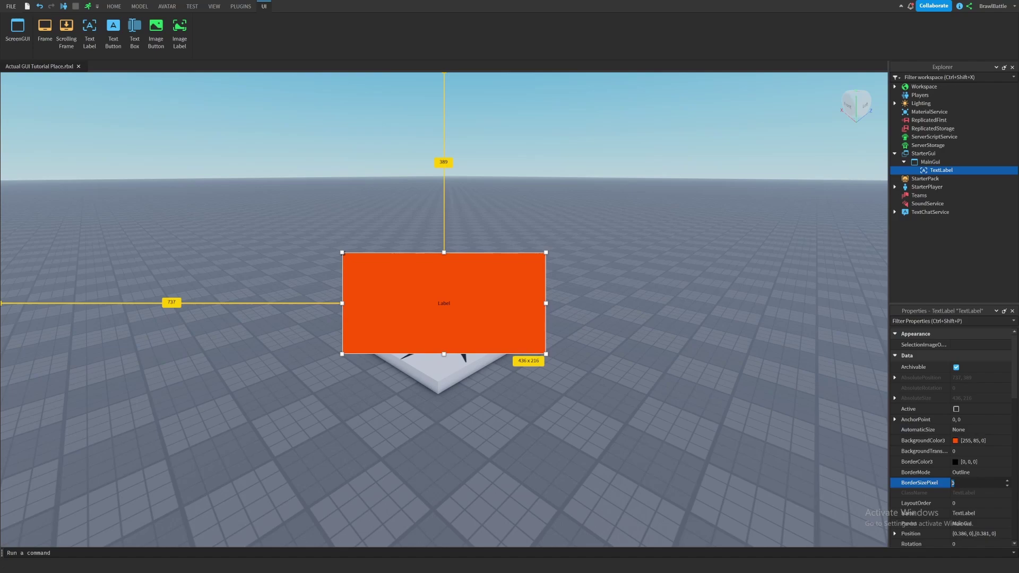
text(3)
key(Return)
click(573, 360)
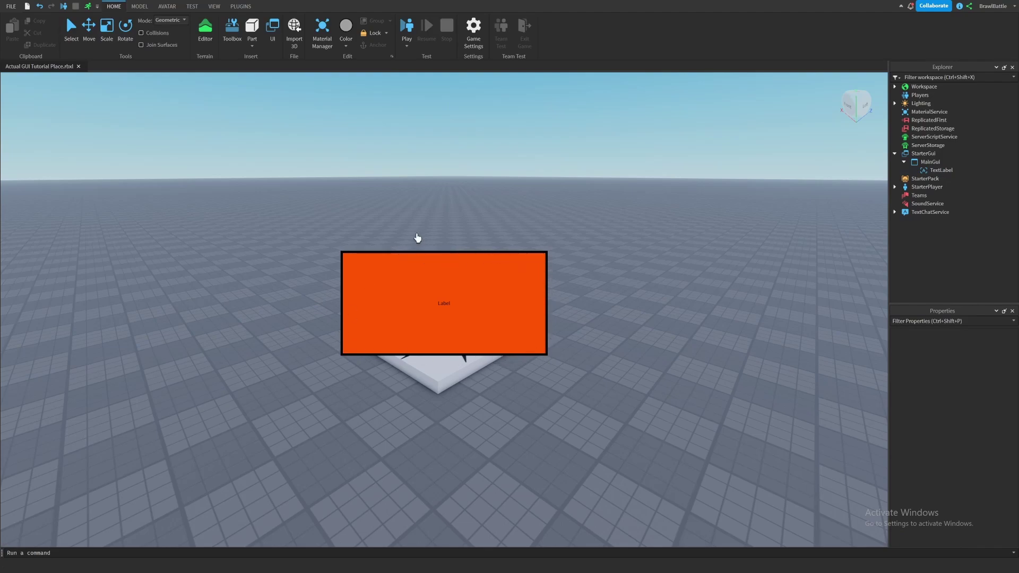
Step: Preview a 100-pixel border, then set the label's BorderSizePixel to 5
click(941, 170)
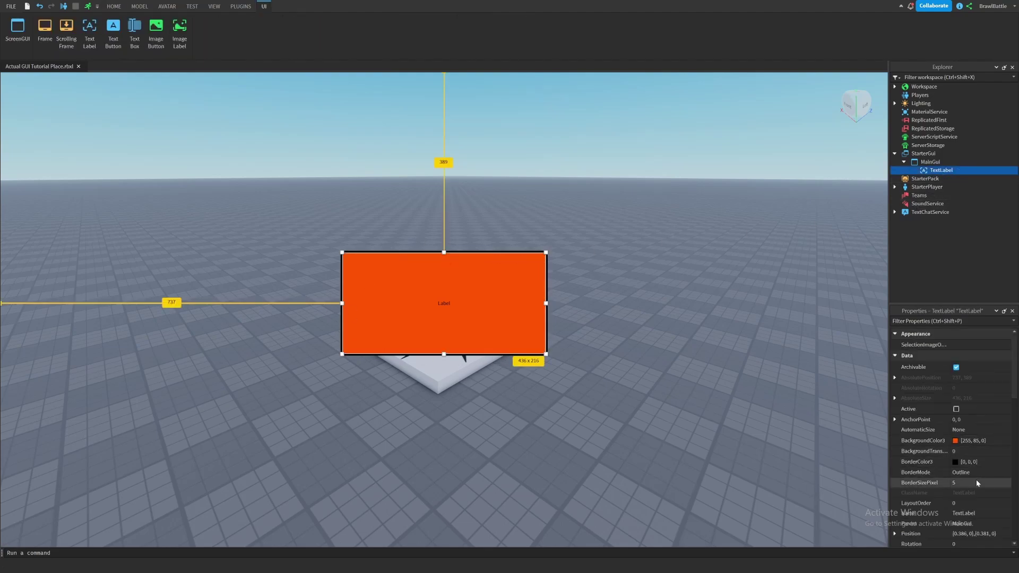
click(976, 482)
text(100)
key(Return)
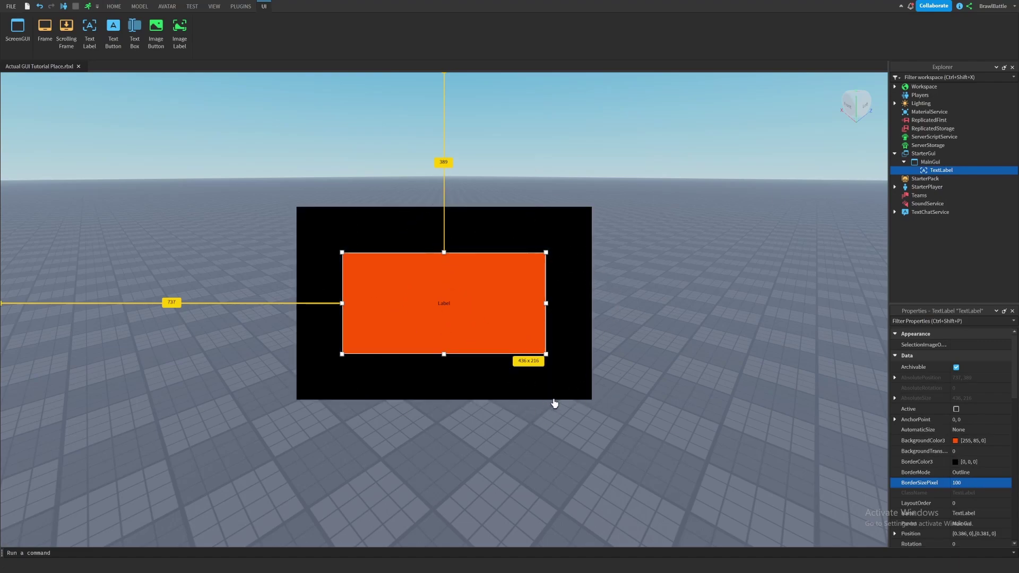
click(982, 482)
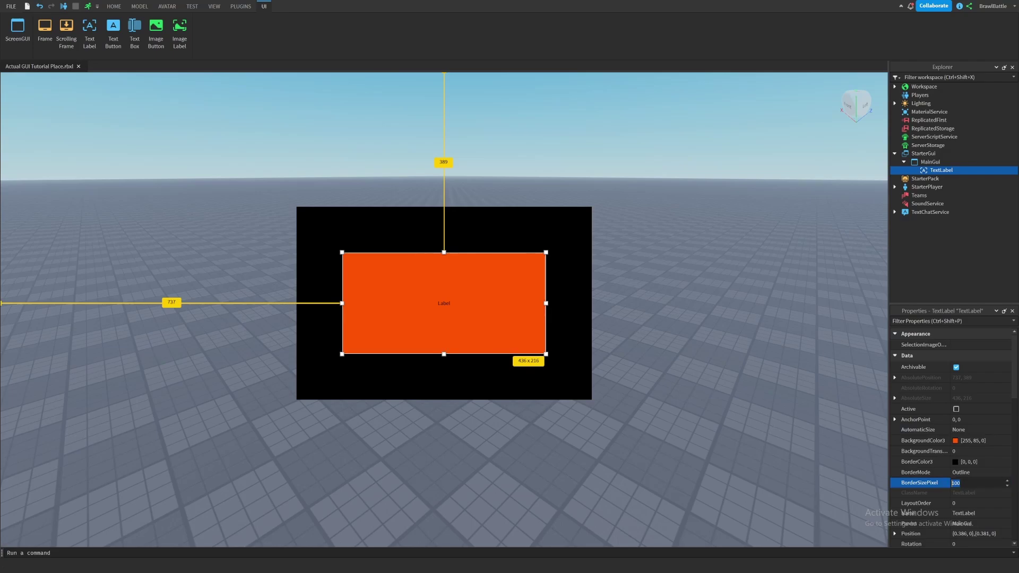
text(100)
key(Return)
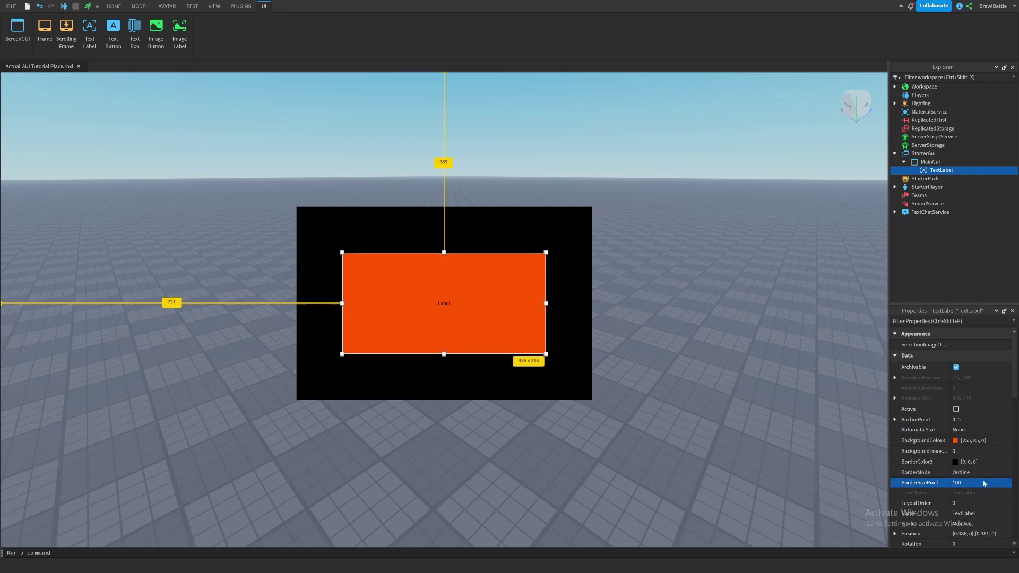
click(985, 483)
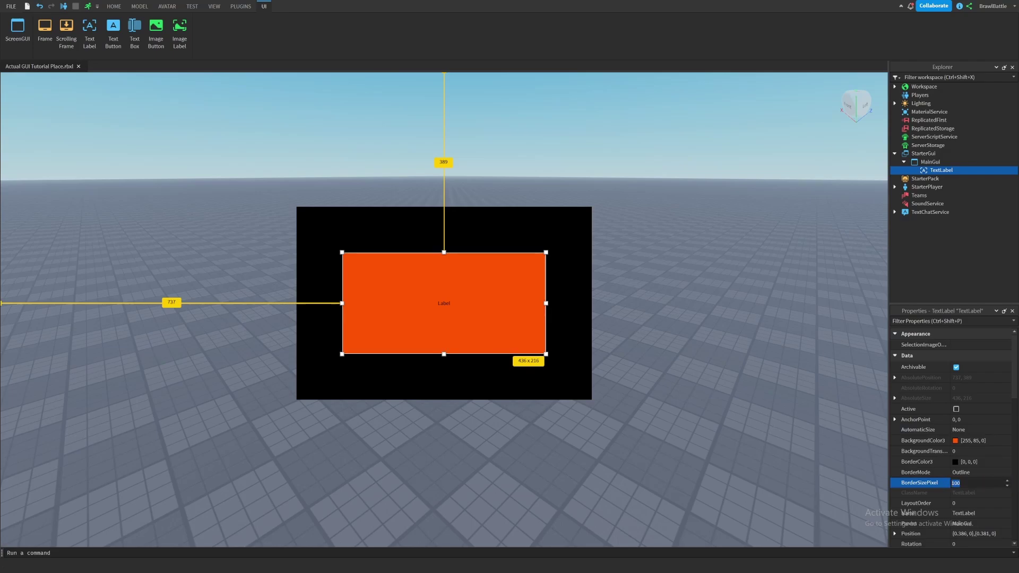
text(5)
key(Return)
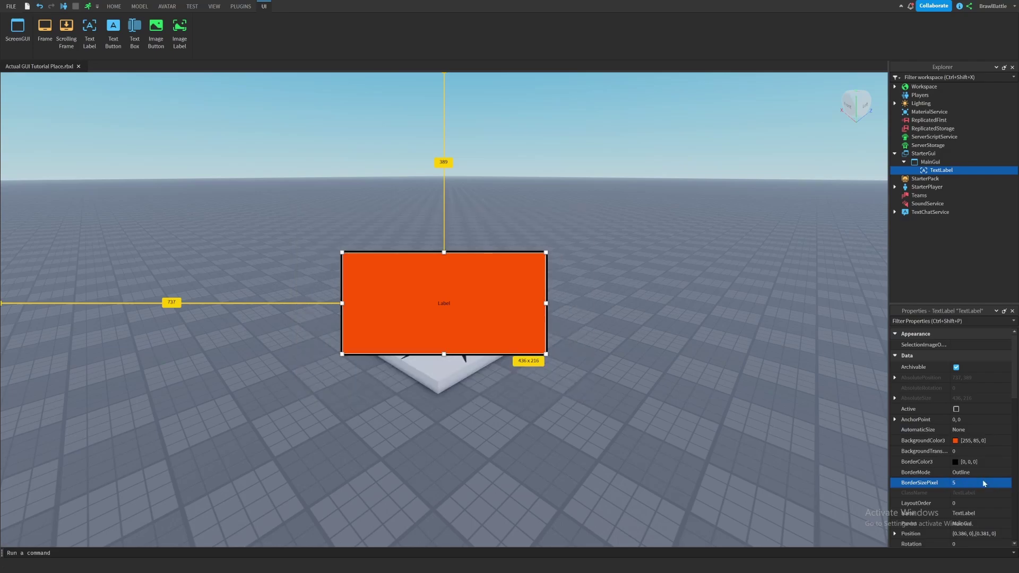
Step: Change the label's BorderColor3 to the cyan swatch, [0, 255, 255]
click(956, 463)
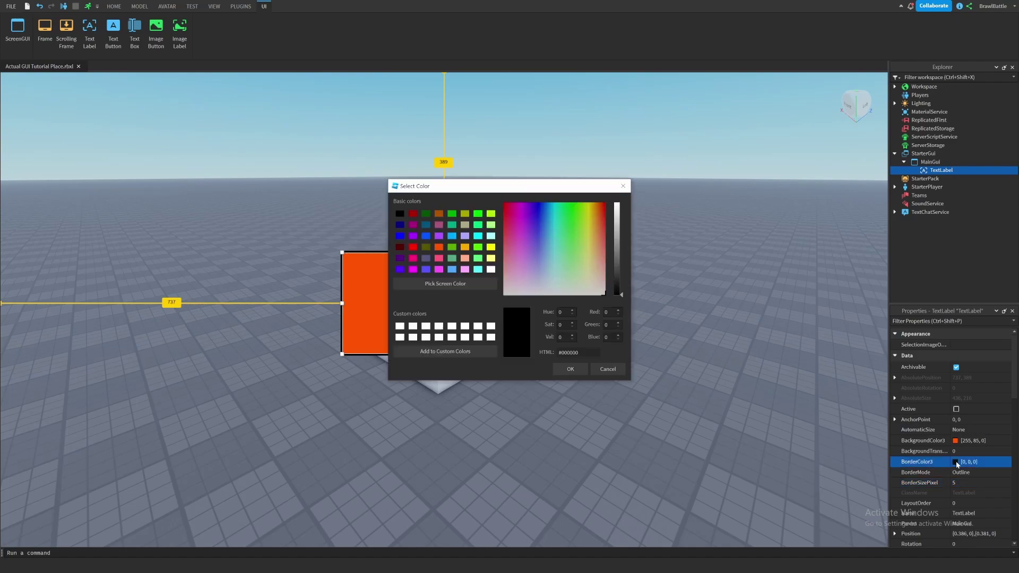
click(479, 237)
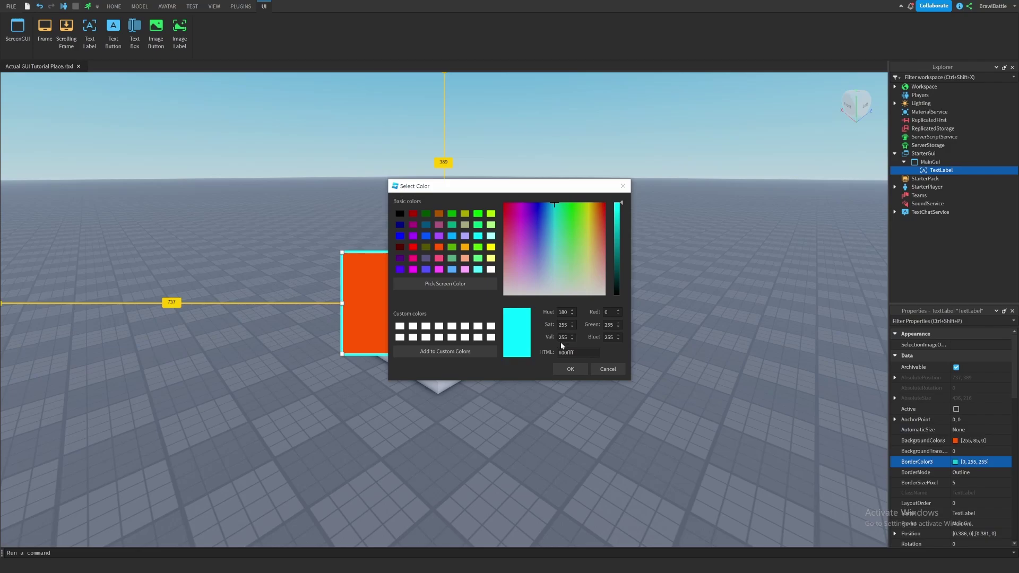
click(571, 369)
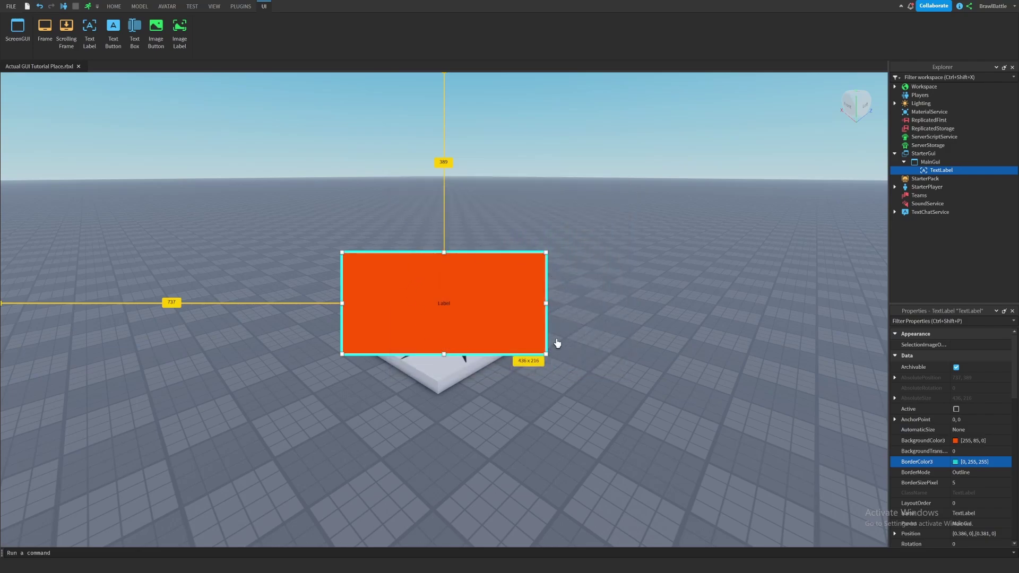
scroll(981, 423, down, 3)
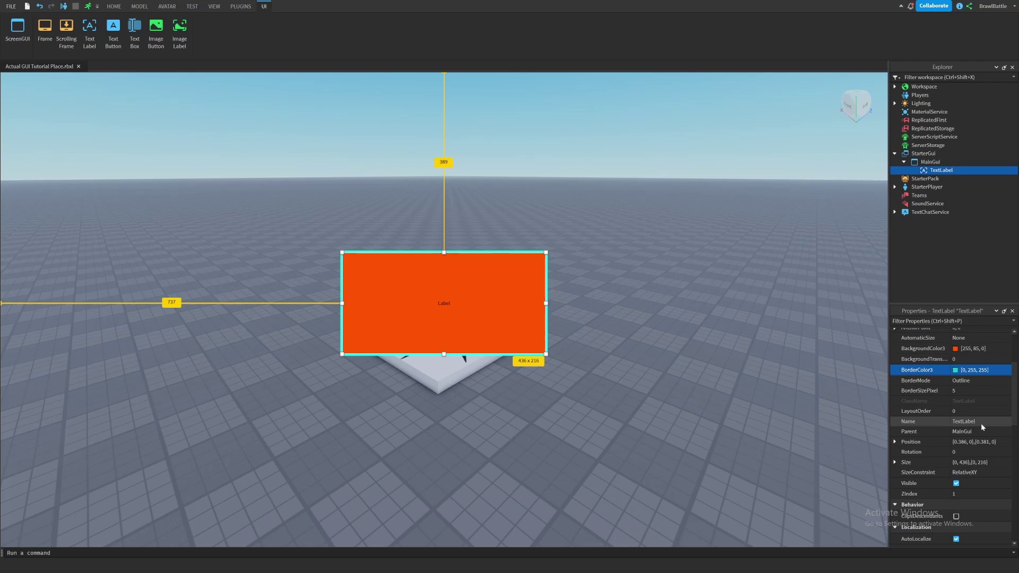
scroll(981, 423, down, 1)
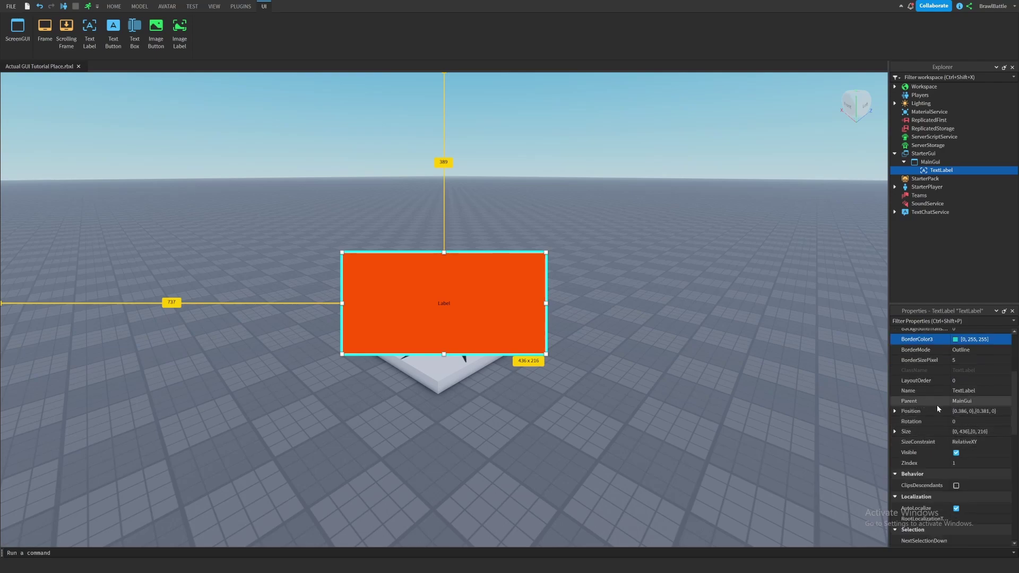
click(956, 453)
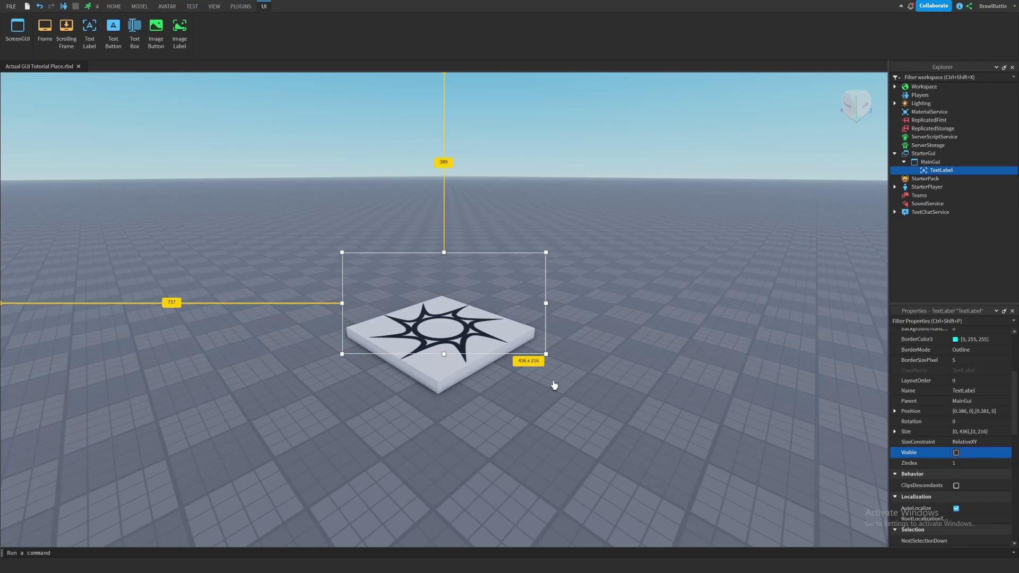
click(957, 452)
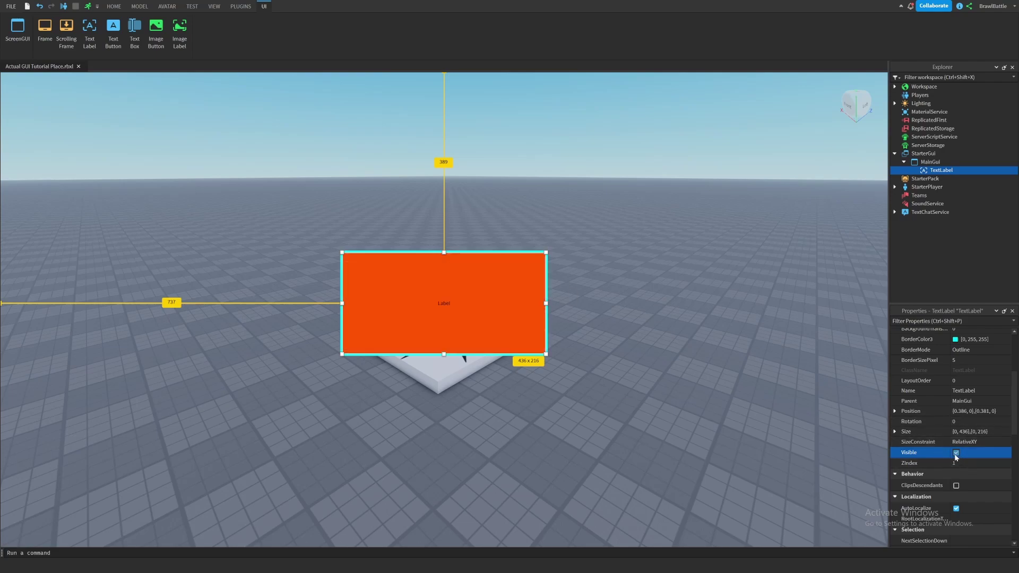